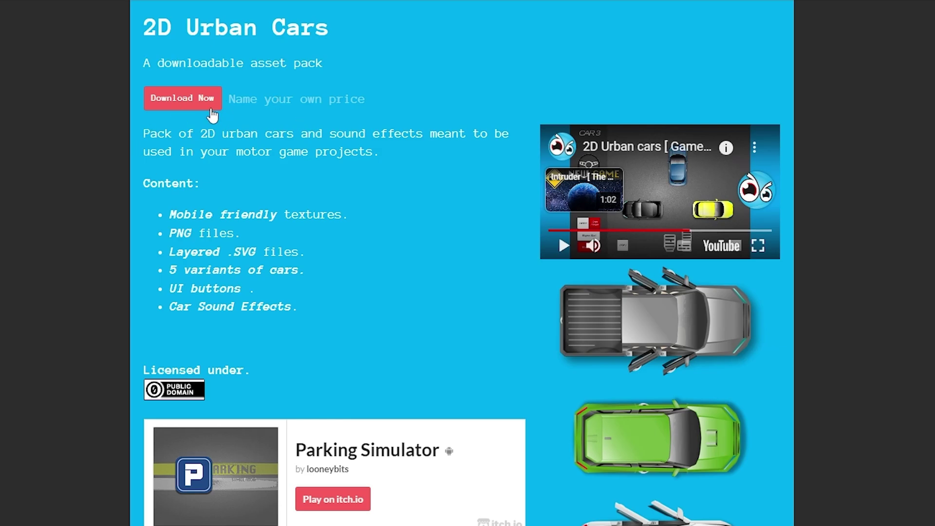
Get the 2D Urban Cars pack's download page on itch.io, declining to pay
click(191, 97)
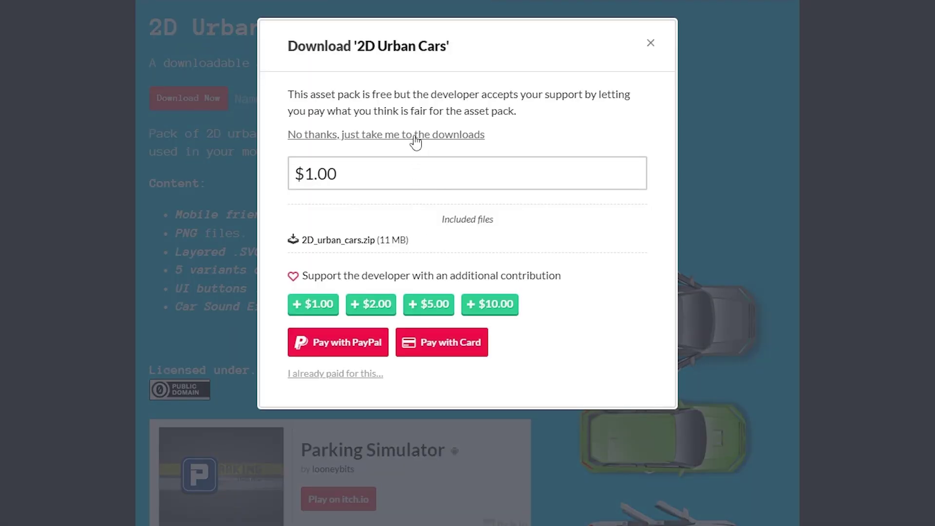
click(415, 136)
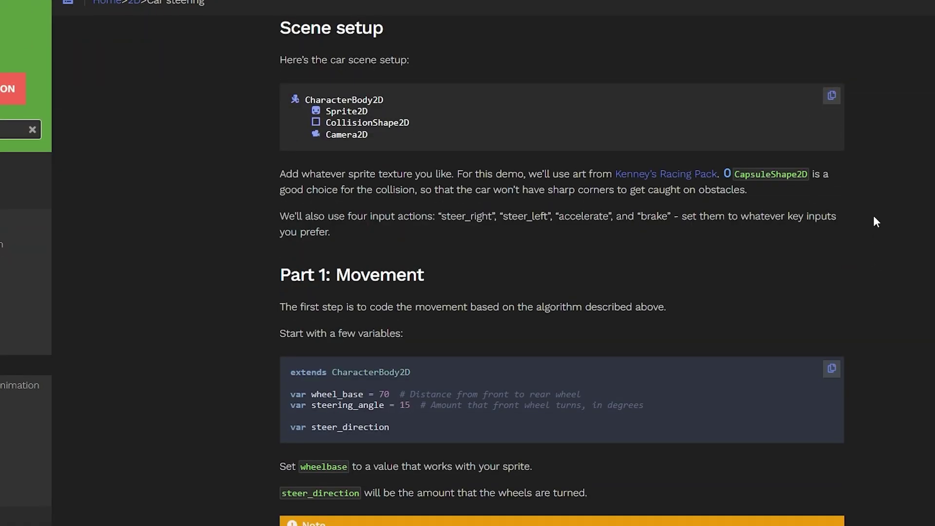
Paste the _physics_process, get_input and calculate_steering code into Player.gd and test-run the steering
scroll(873, 215, down, 2)
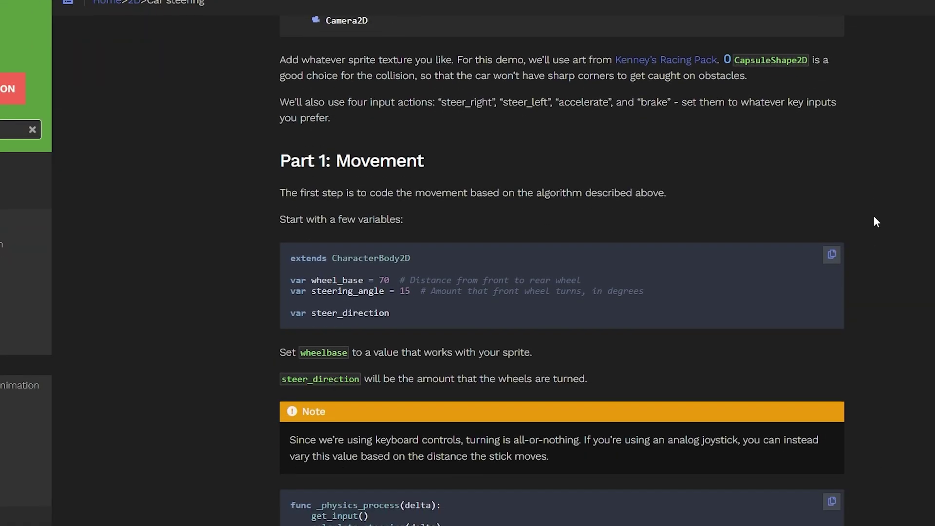
scroll(874, 218, down, 2)
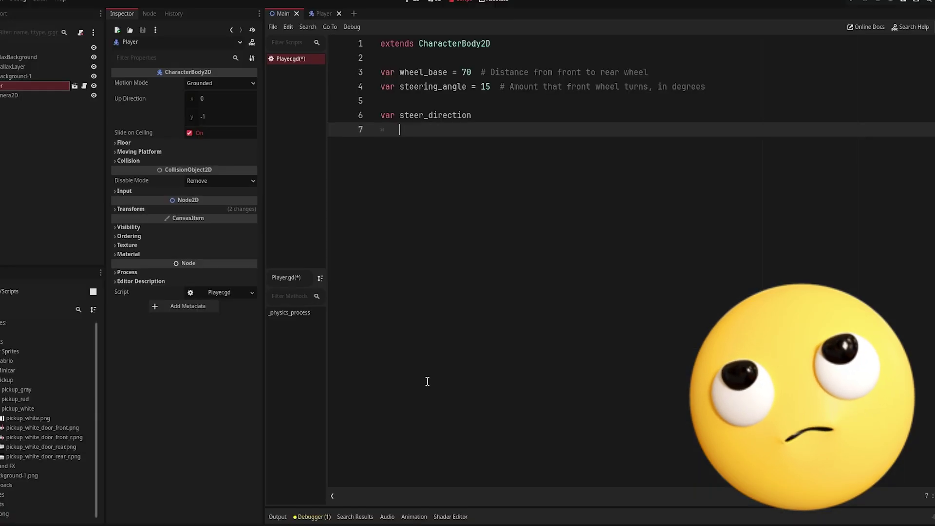
text(func _physics_process(delta): 	get_input() 	calculate_steering(delta) 	move_and_slide())
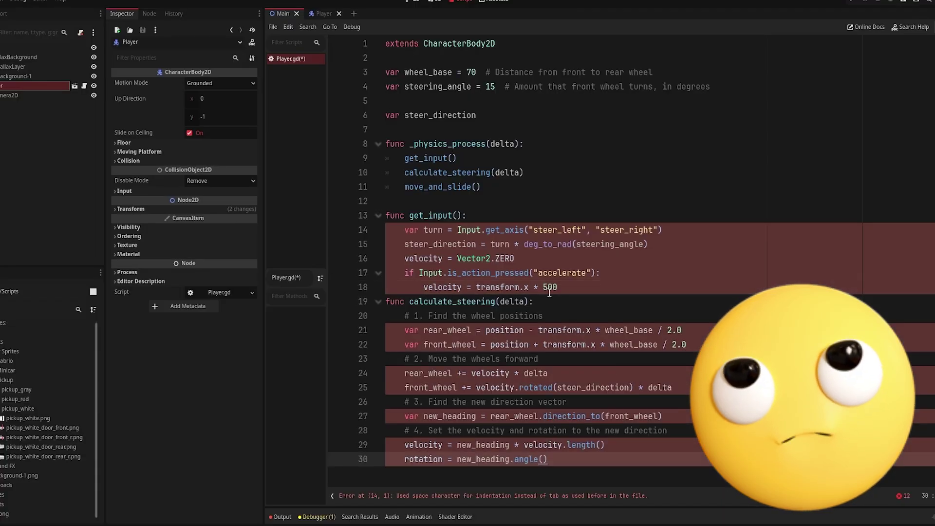
key(Return)
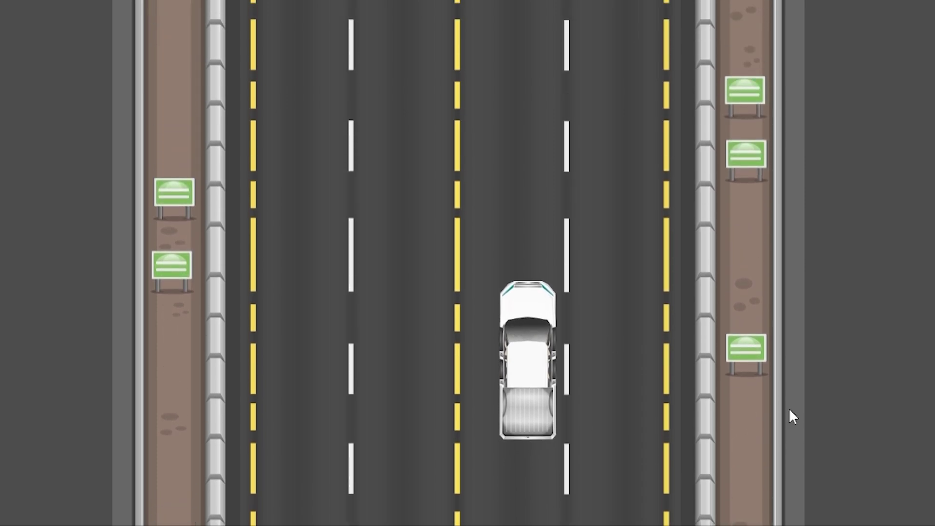
key(Left)
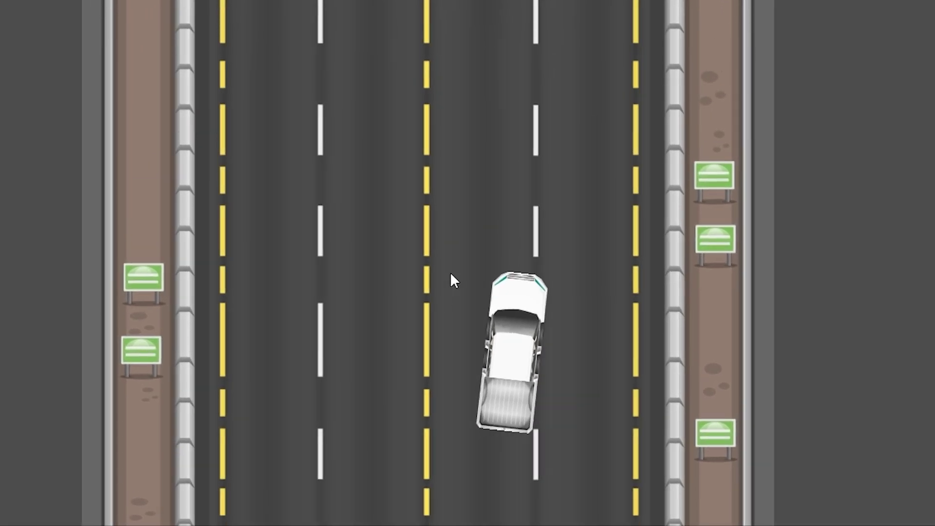
key(Right)
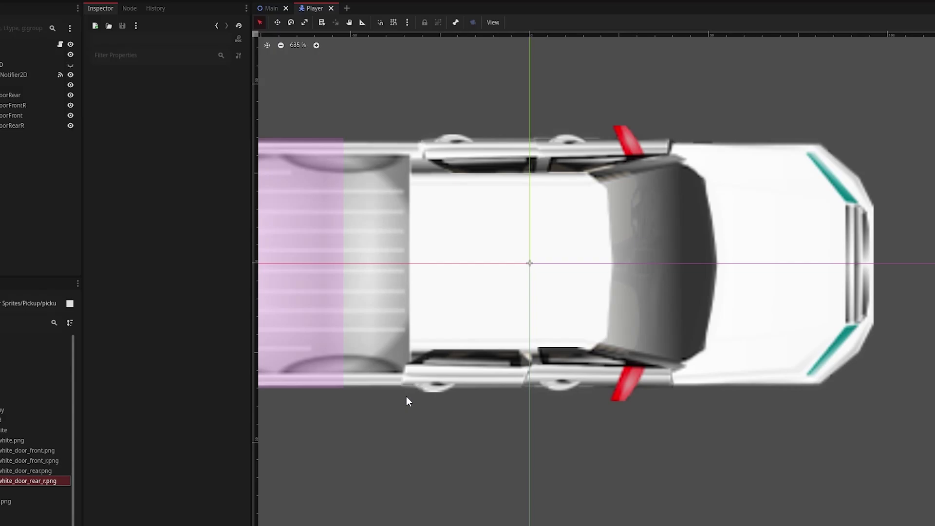
Inspect the pickup's rear-right door sprite and preview Ambulance.png from the vehicle pack
click(440, 382)
scroll(403, 393, up, 2)
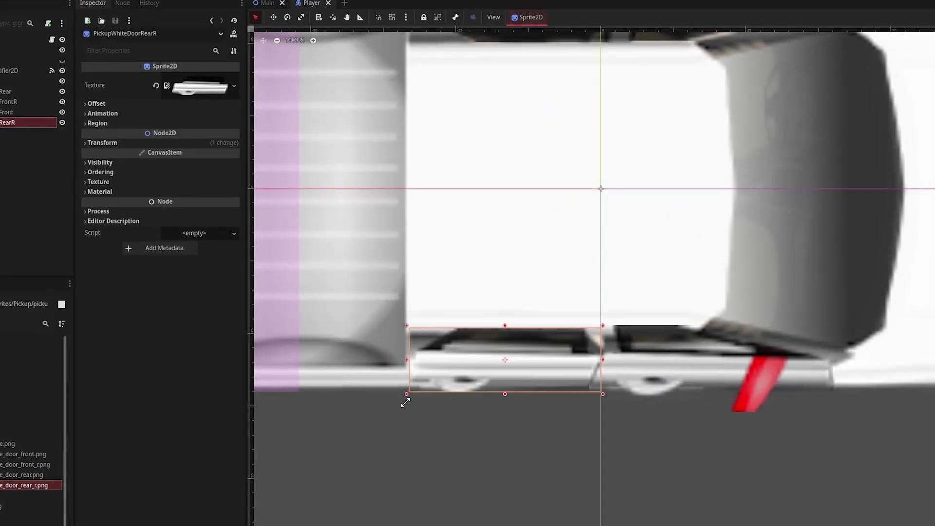
scroll(499, 405, down, 3)
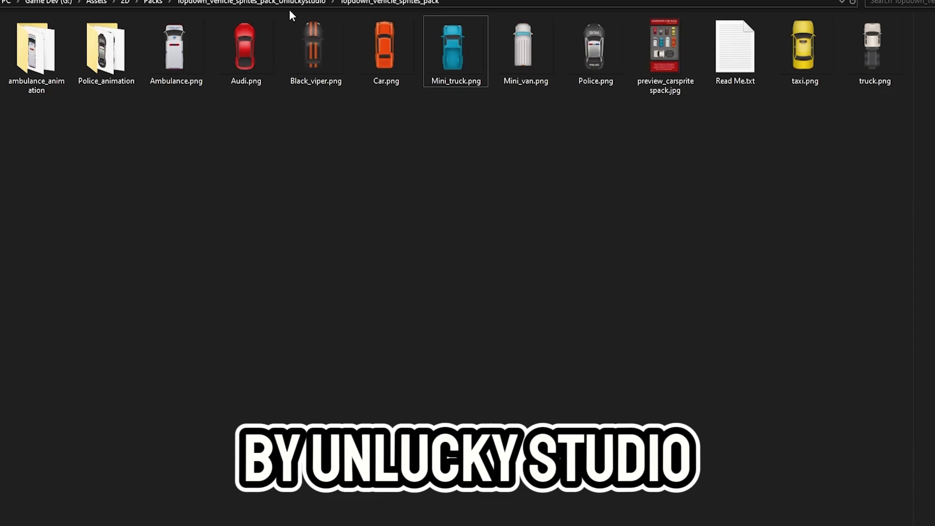
double_click(190, 79)
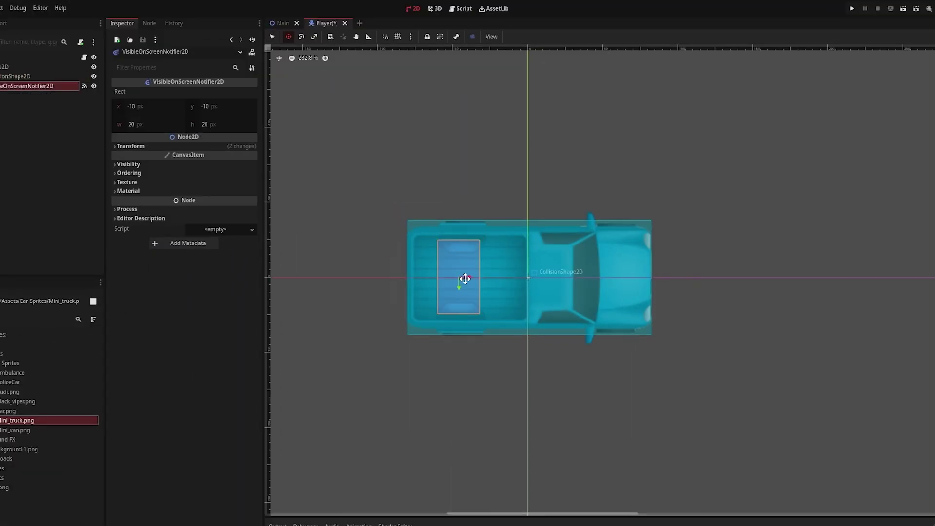
Move the VisibleOnScreenNotifier2D to the truck's rear edge, then save and run the game
drag(465, 278, 432, 312)
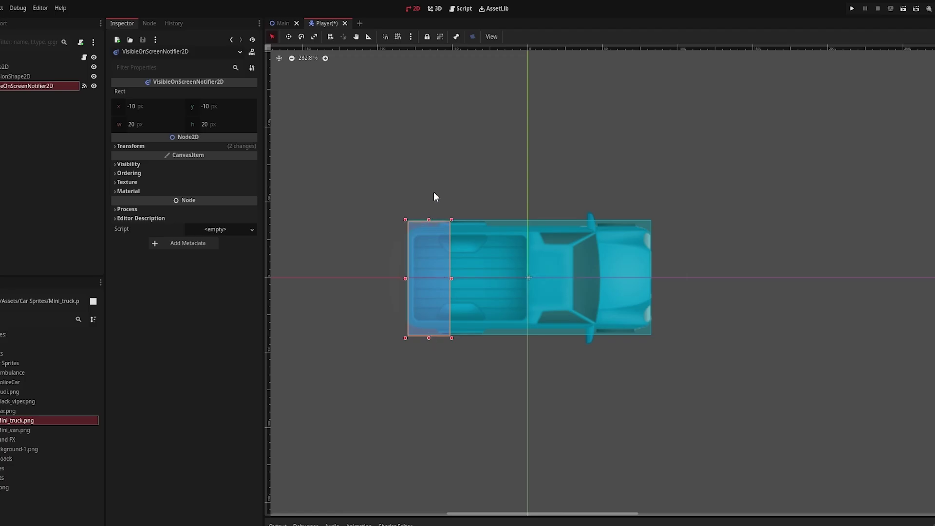
key(F5)
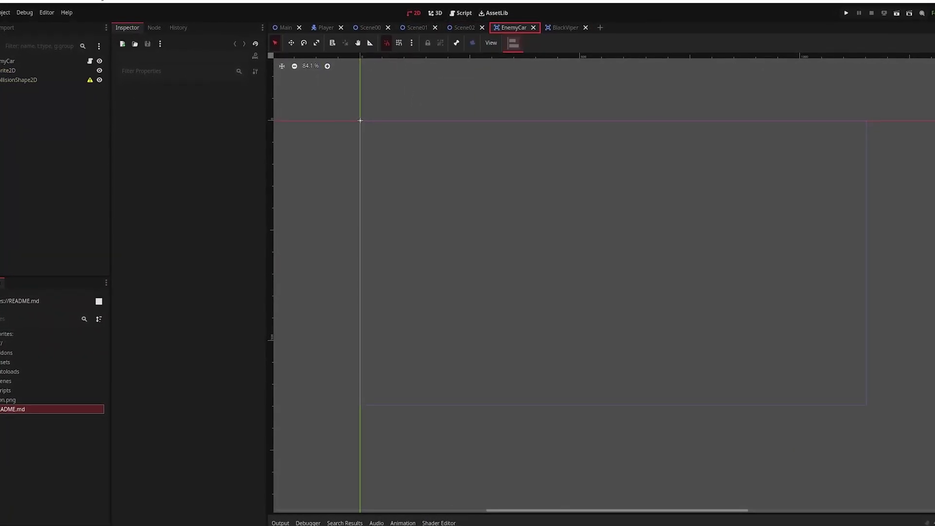
Create a new scene inherited from EnemyCar.tscn and rename its root node PickupTruck
key(ctrl+shift+n)
click(384, 202)
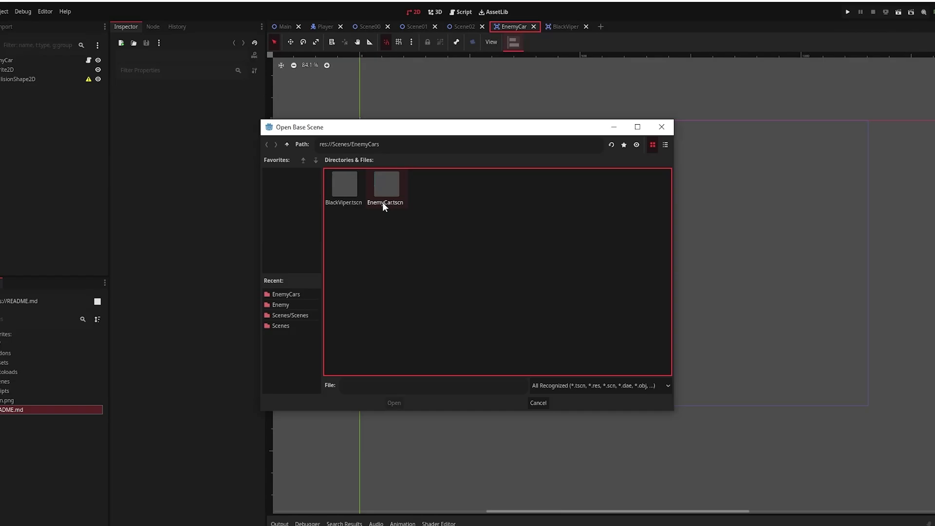
click(397, 402)
double_click(15, 59)
text(PickupTruck)
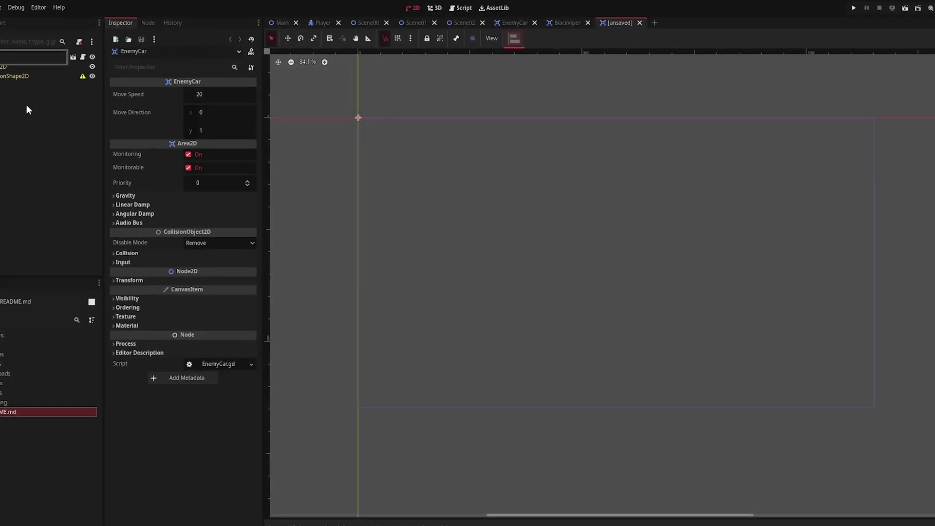
key(Return)
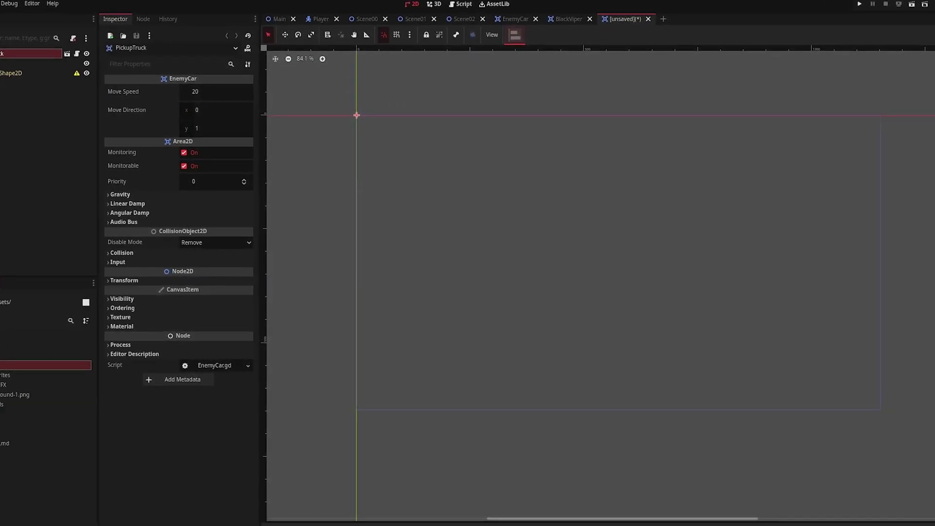
Add Mini_truck.png as the car sprite, adjust its offset, and save the scene as PickupTruck
drag(6, 68, 7, 69)
scroll(342, 127, up, 3)
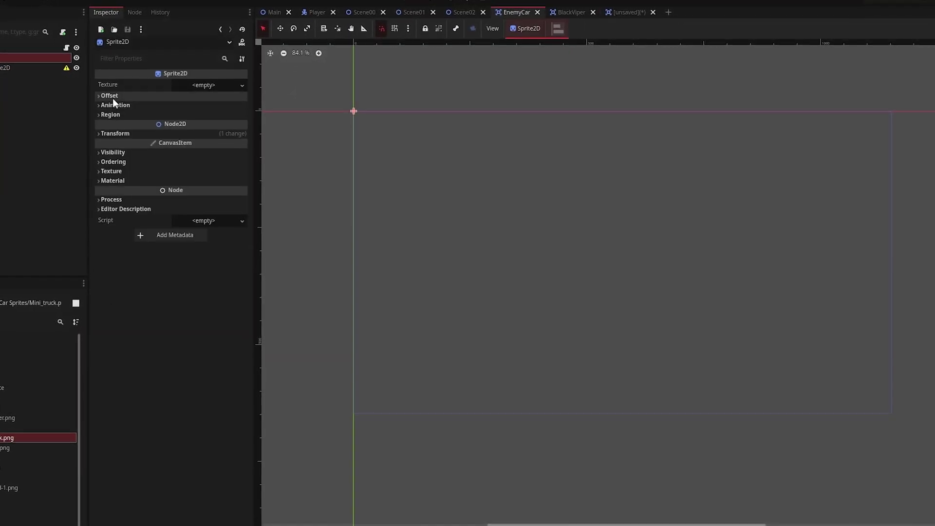
click(113, 98)
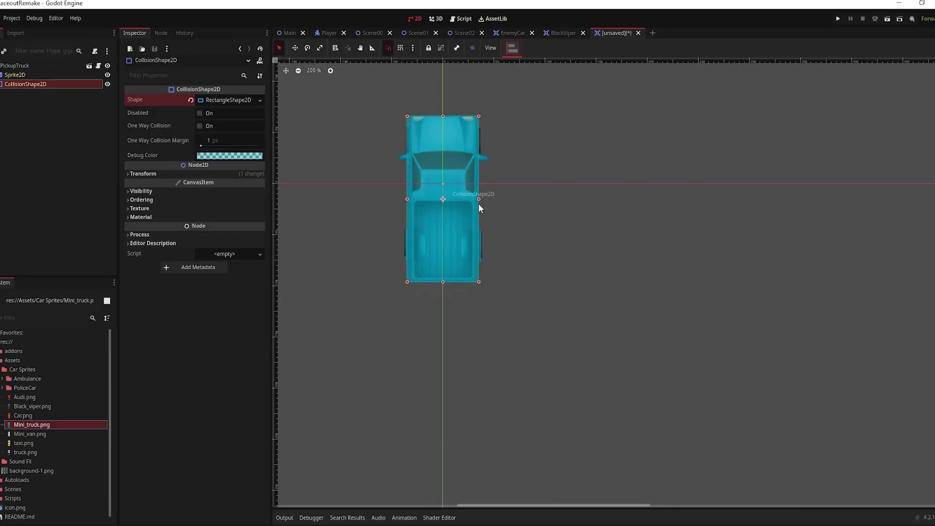
key(ctrl+s)
click(397, 399)
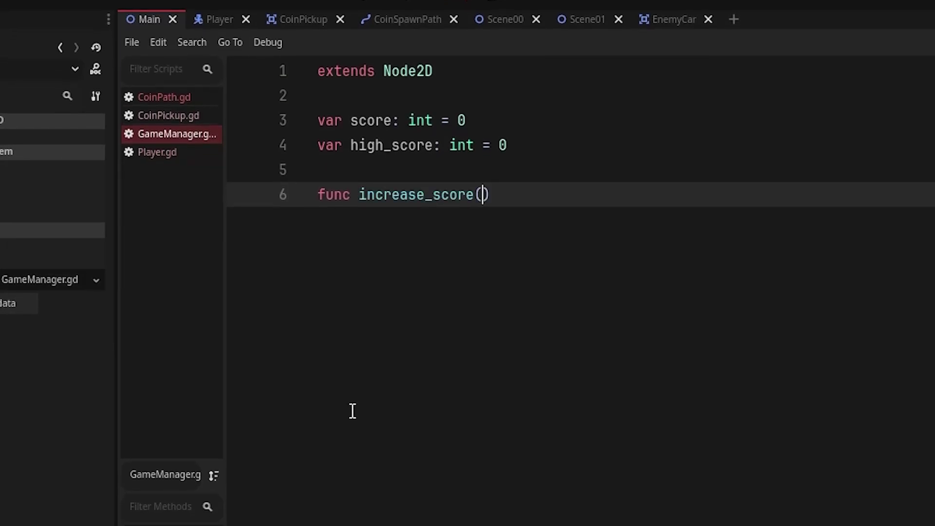
Write increase_score() with score += 1 and, if score >= high_score, high_score += 1
text():)
key(Return)
text(score += 1)
key(Return)
text(if score >= )
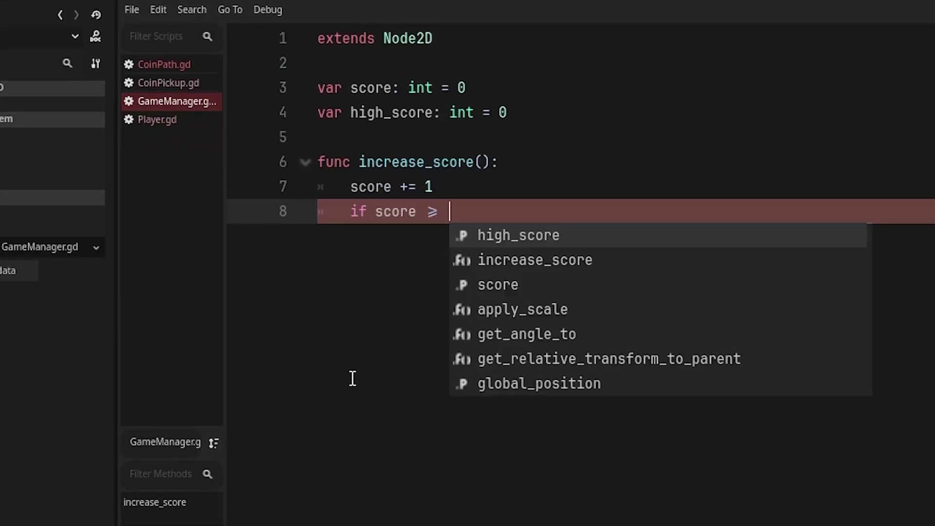
text(high_score:)
key(Return)
text(high_score += 1)
key(Return)
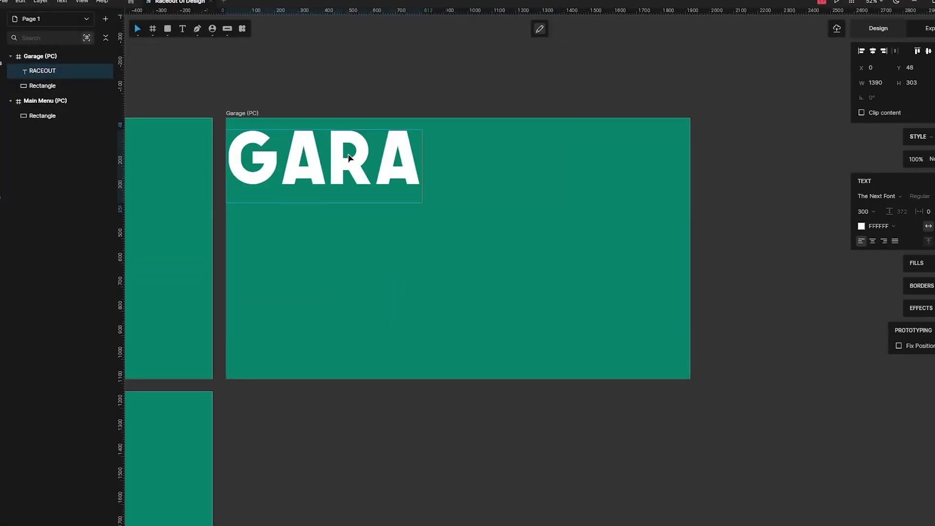
Shrink the GARAGE title and draw a rectangle underline bar beneath it
mouse_move(368, 188)
mouse_down()
mouse_move(368, 163)
mouse_move(493, 198)
mouse_up()
ctrl+scroll(292, 160, up, 4)
key(r)
ctrl+scroll(501, 197, up, 3)
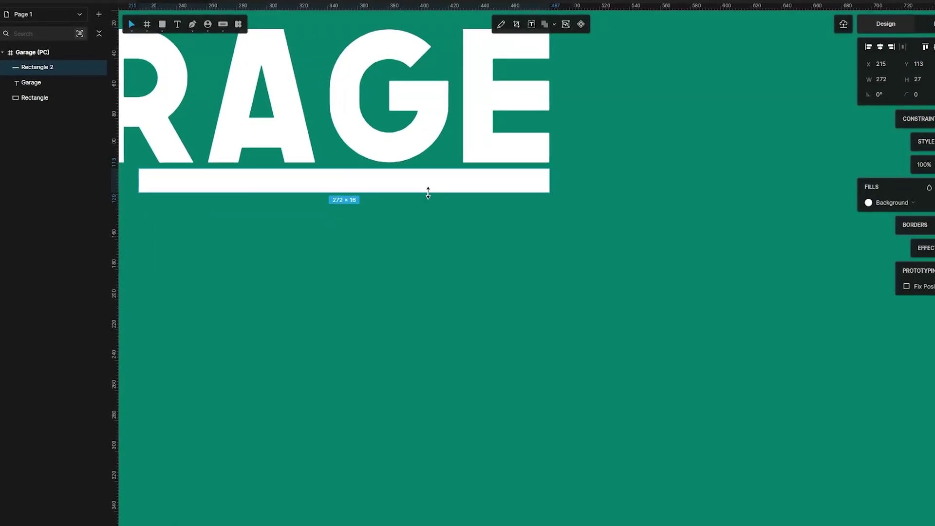
ctrl+scroll(589, 243, down, 3)
drag(302, 210, 271, 209)
ctrl+scroll(249, 201, up, 1)
key(Escape)
ctrl+scroll(249, 200, down, 3)
click(277, 212)
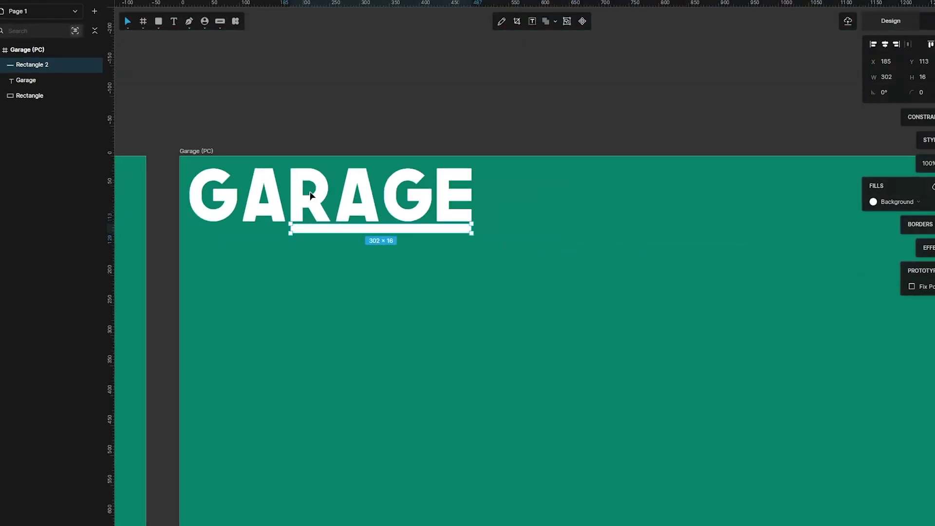
ctrl+scroll(368, 203, up, 1)
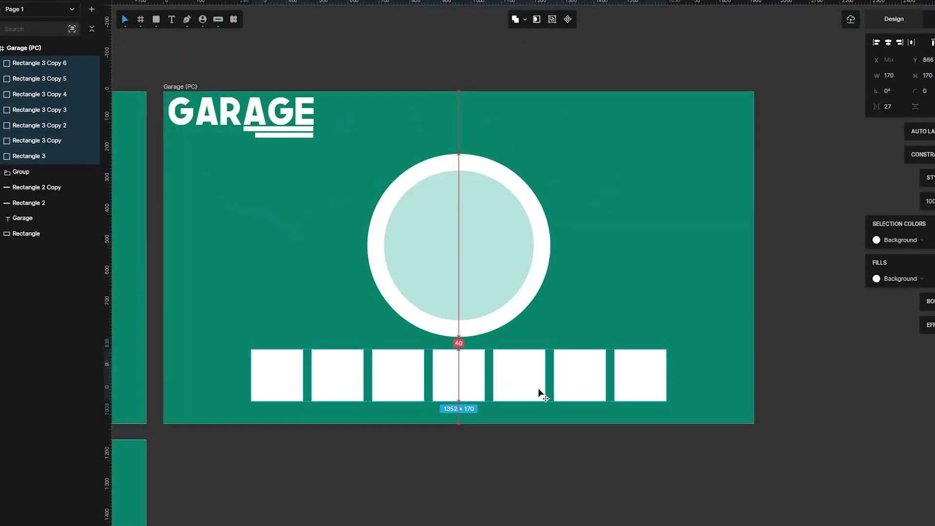
ctrl+scroll(245, 407, up, 2)
Add an 'UPGRADE NAME' label under the fourth square in The Next Font
click(441, 400)
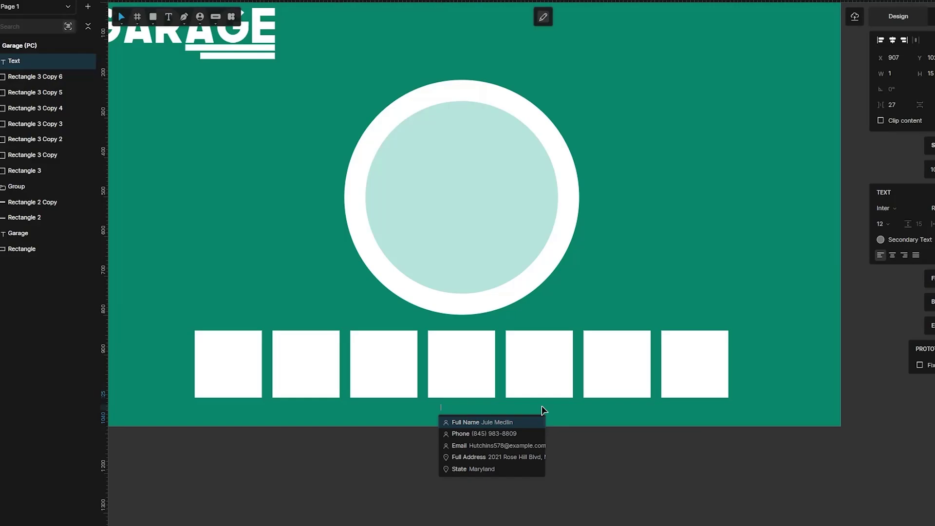
ctrl+scroll(441, 402, up, 3)
text(UPGRADE NAME)
key(Escape)
click(890, 207)
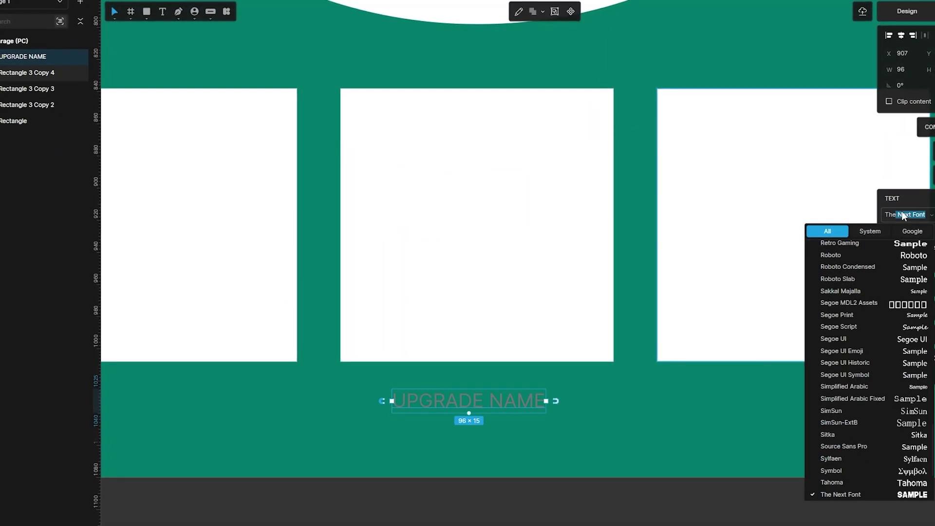
click(835, 493)
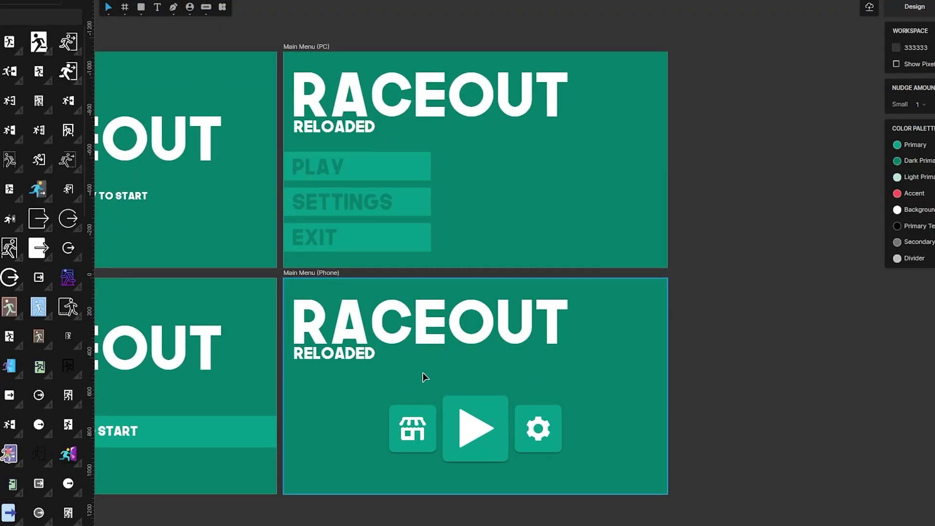
middle_drag(366, 383, 427, 352)
ctrl+scroll(428, 352, down, 2)
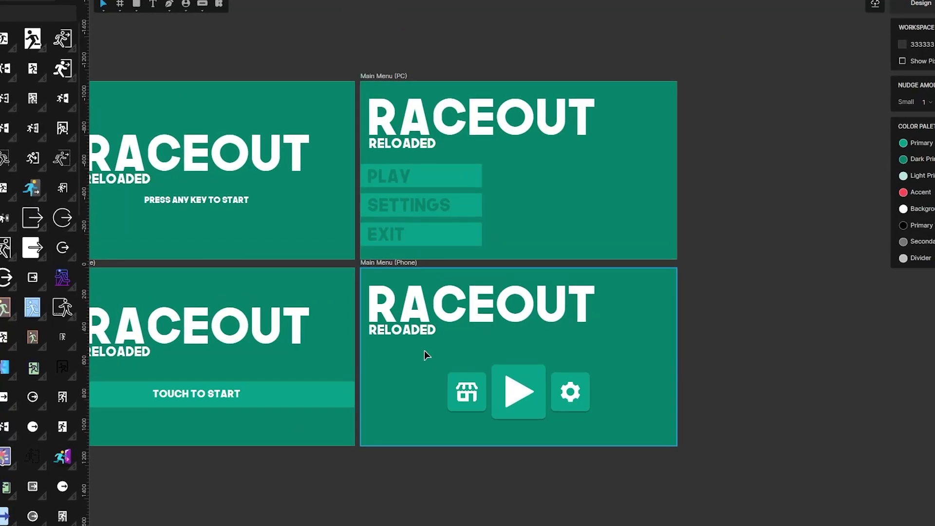